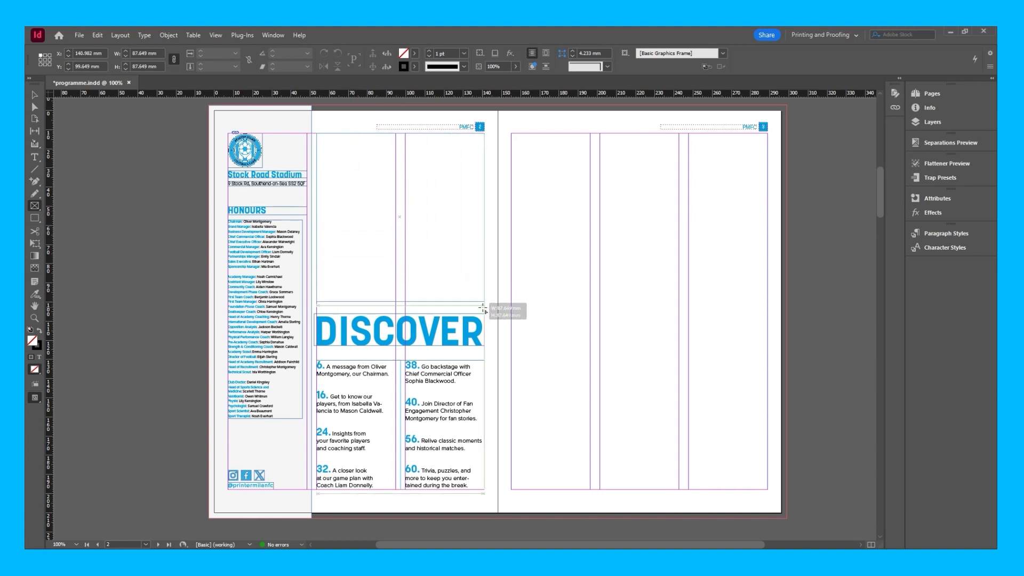
# - Draw a two-by-two grid of square image frames, about 88 mm across overall, spanning both columns above the DISCOVER heading
pyautogui.moveTo(483, 308); pyautogui.dragTo(483, 308)
pyautogui.press('Right')
pyautogui.press('Up')
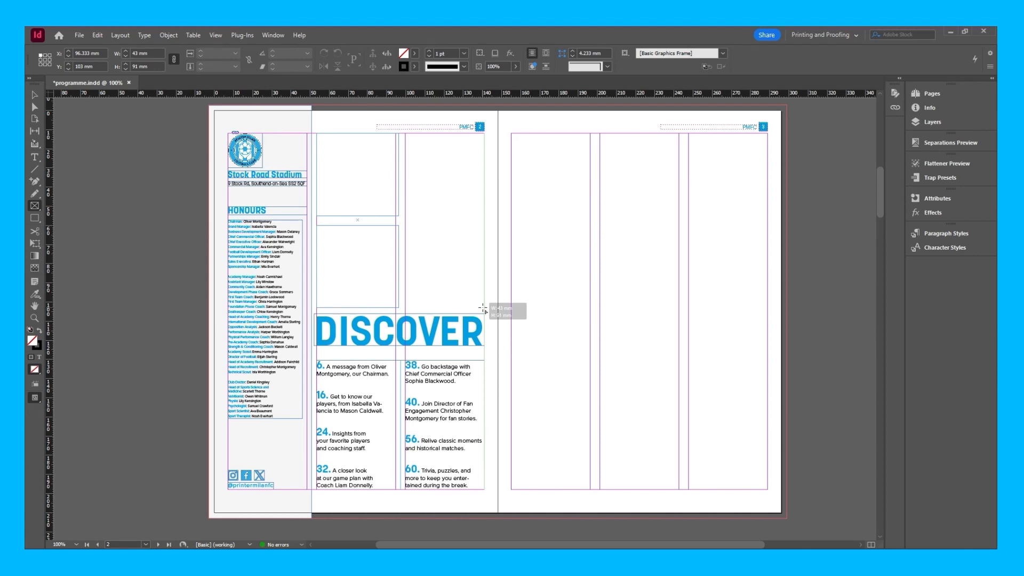
pyautogui.moveTo(483, 308); pyautogui.dragTo(484, 309)
pyautogui.press('Right')
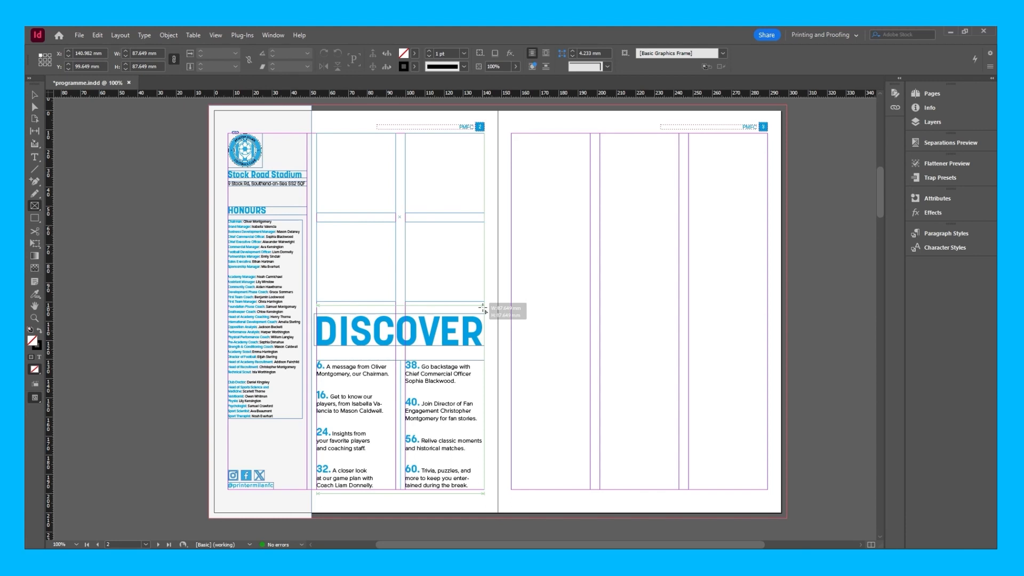
pyautogui.moveTo(483, 309); pyautogui.dragTo(483, 308)
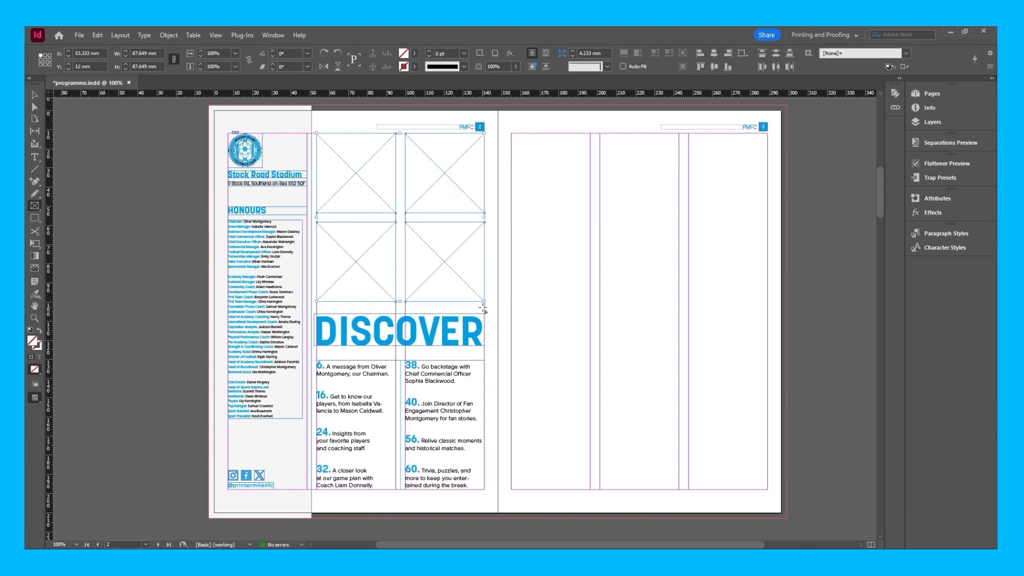
# - Try shifting and narrowing the vertical and horizontal gaps between the four image frames with the Gap tool
pyautogui.click(34, 132)
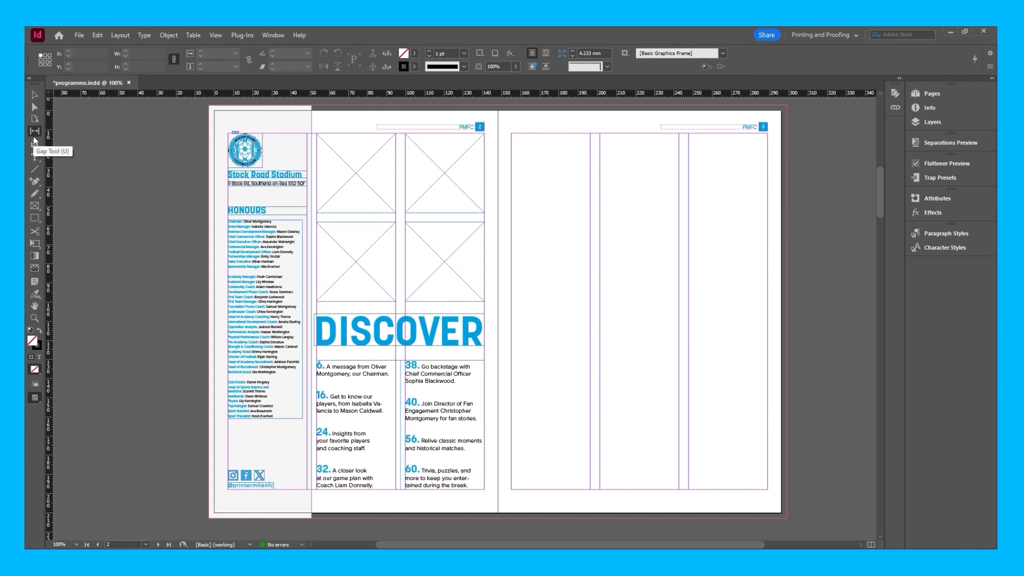
pyautogui.moveTo(400, 179); pyautogui.dragTo(425, 183)
pyautogui.moveTo(404, 216)
pyautogui.mouseDown()
pyautogui.moveTo(407, 228)
pyautogui.moveTo(407, 213)
pyautogui.moveTo(387, 229)
pyautogui.moveTo(393, 251)
pyautogui.moveTo(393, 166)
pyautogui.moveTo(393, 261)
pyautogui.mouseUp()
pyautogui.moveTo(427, 203); pyautogui.dragTo(470, 208)
pyautogui.moveTo(391, 259); pyautogui.dragTo(394, 270)
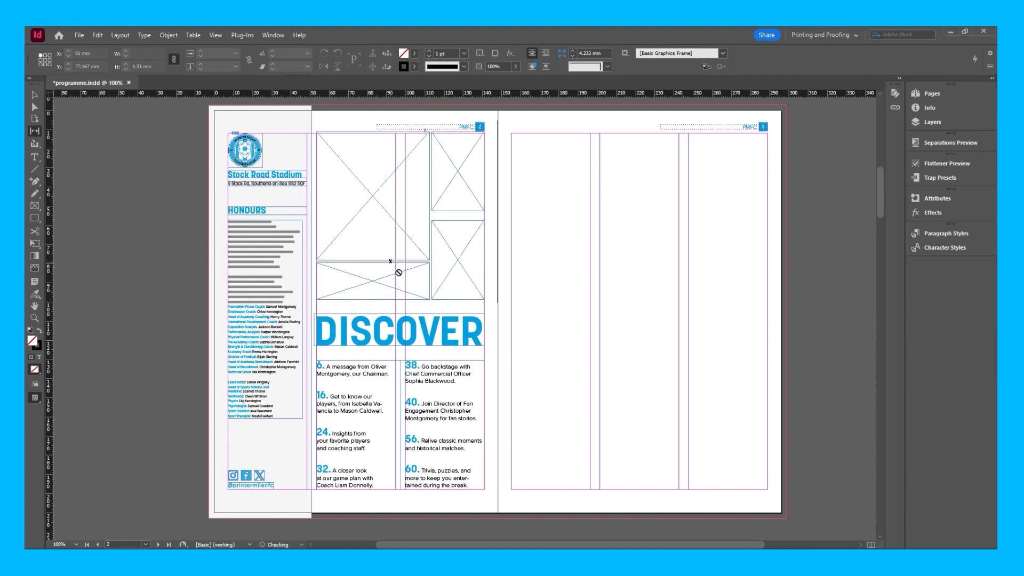
pyautogui.moveTo(448, 214); pyautogui.dragTo(448, 238)
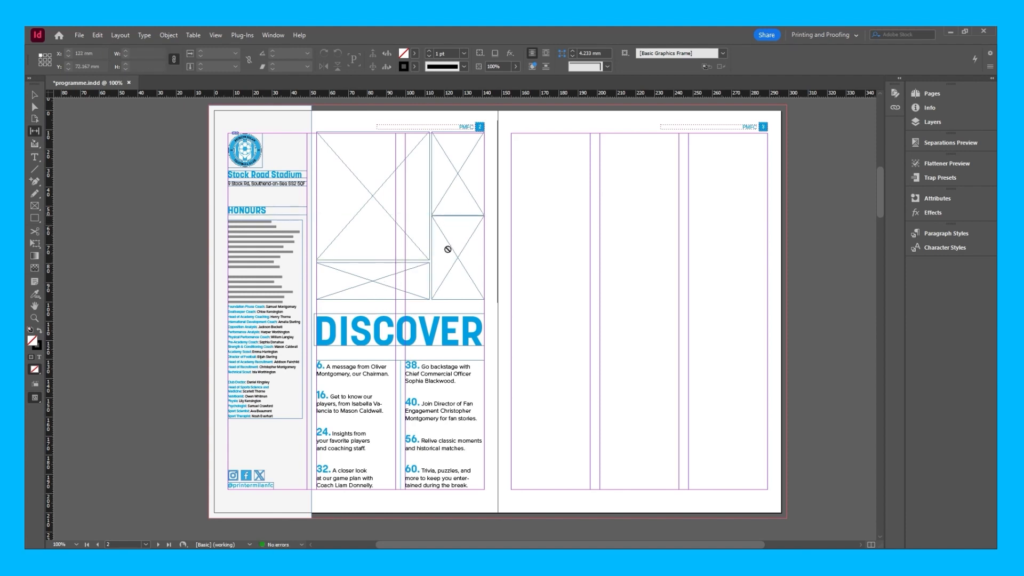
# - Undo all the gap adjustments made to the four image frames
pyautogui.hotkey('ctrl', 'z')
pyautogui.hotkey('ctrl', 'z')
pyautogui.hotkey('ctrl', 'z')
pyautogui.hotkey('ctrl', 'z')
pyautogui.hotkey('ctrl', 'z')
pyautogui.hotkey('ctrl', 'z')
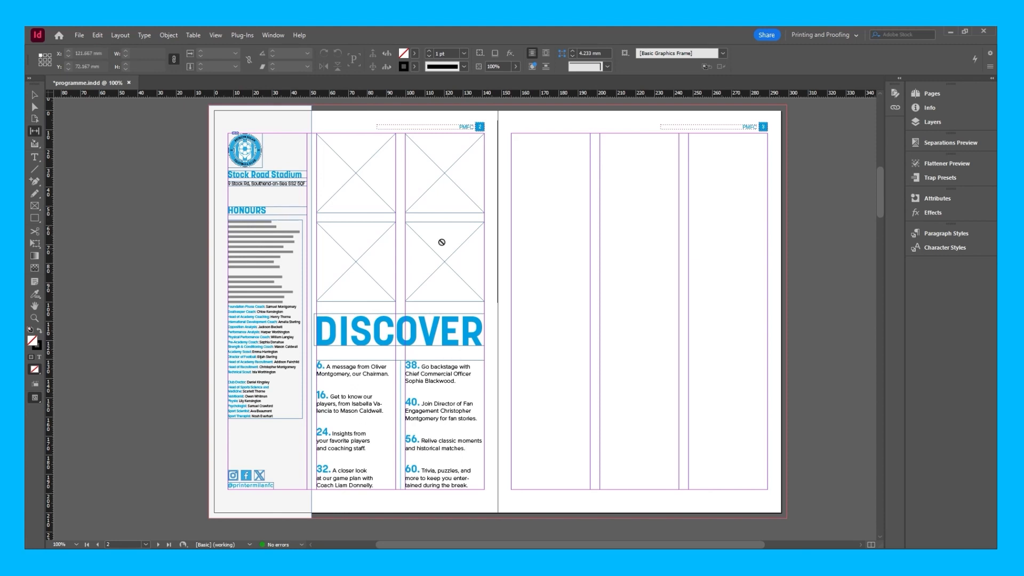
# - Delete the upper-right image frame and widen the upper-left one across both columns to about 88 mm
pyautogui.click(35, 95)
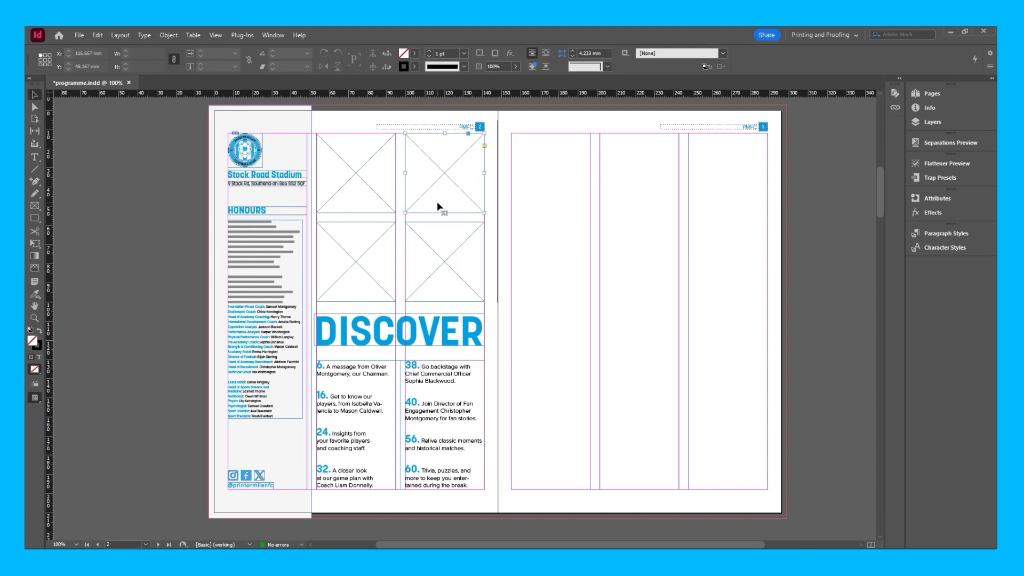
pyautogui.click(384, 193)
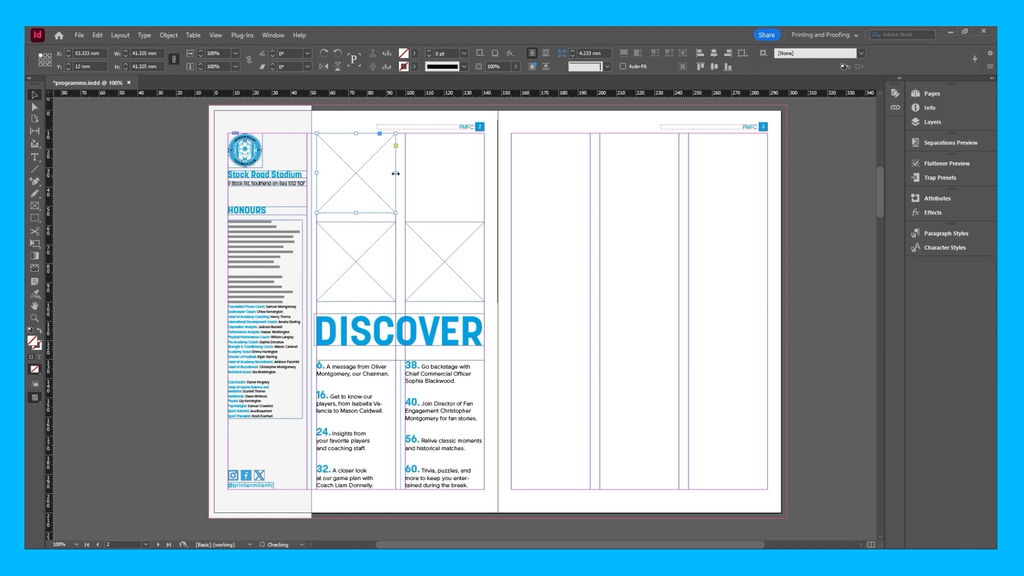
pyautogui.moveTo(396, 172); pyautogui.dragTo(484, 177)
pyautogui.click(552, 202)
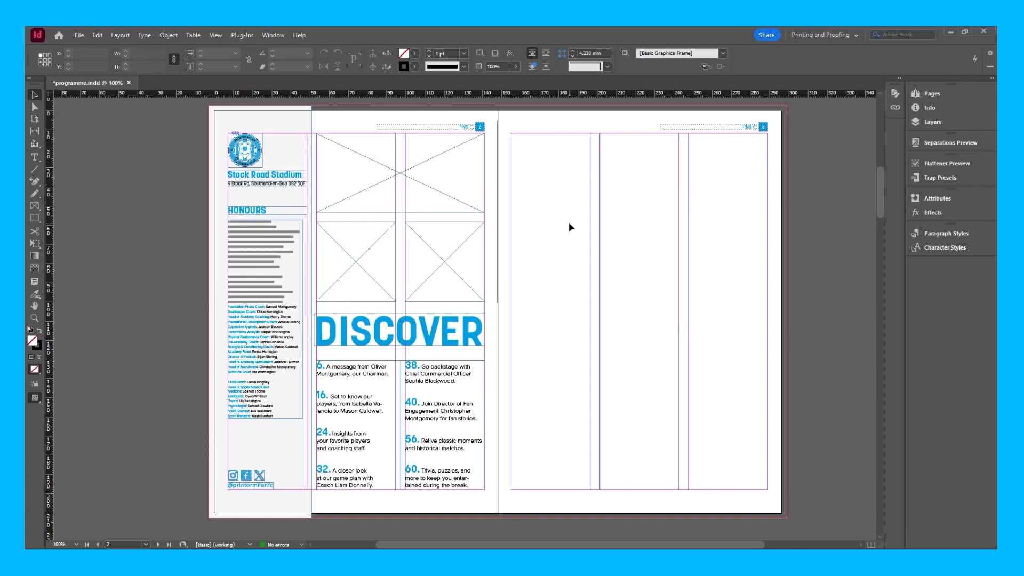
# - Place the photo of the player with raised arms into the wide image frame
pyautogui.click(402, 184)
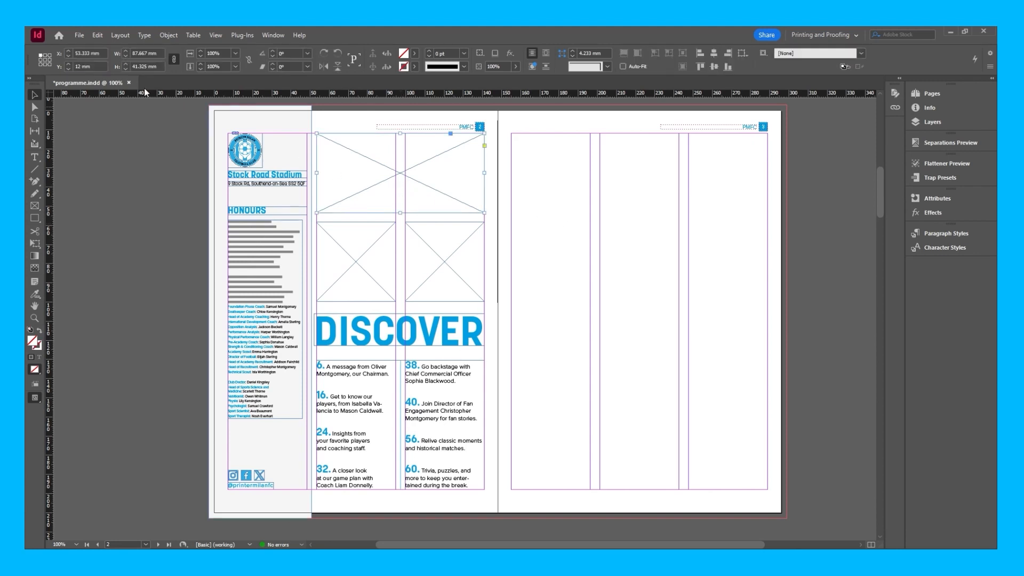
pyautogui.click(79, 35)
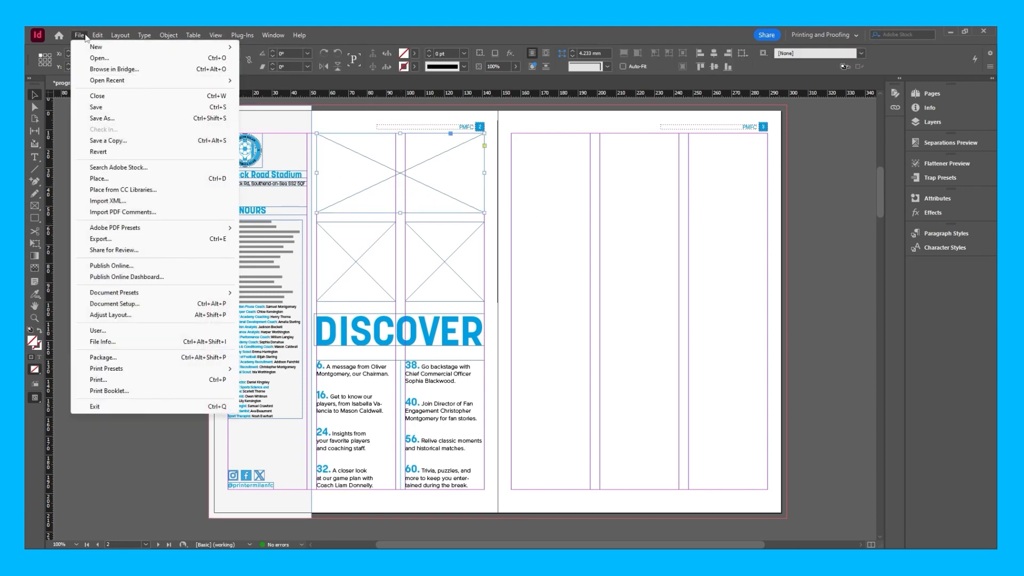
pyautogui.click(101, 178)
pyautogui.doubleClick(476, 284)
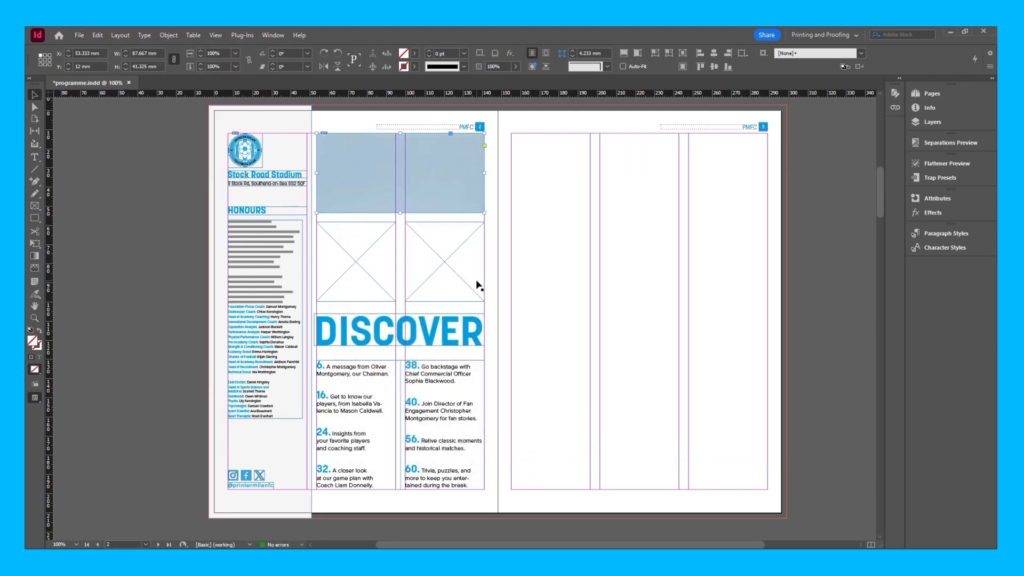
pyautogui.click(529, 276)
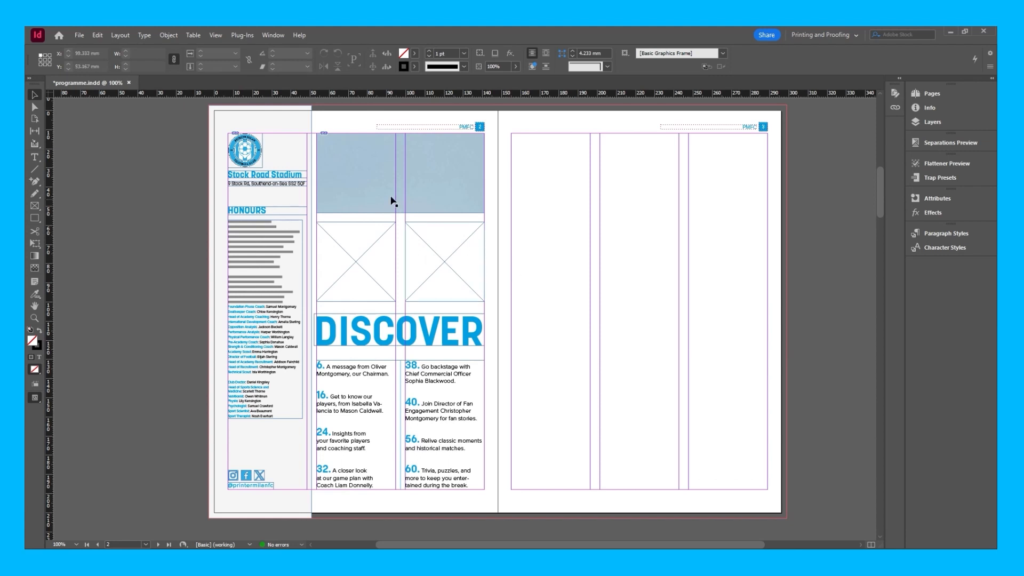
# - Fit the photo proportionally within the wide frame and enlarge it to about 90 mm wide so it fills the frame
pyautogui.click(400, 173)
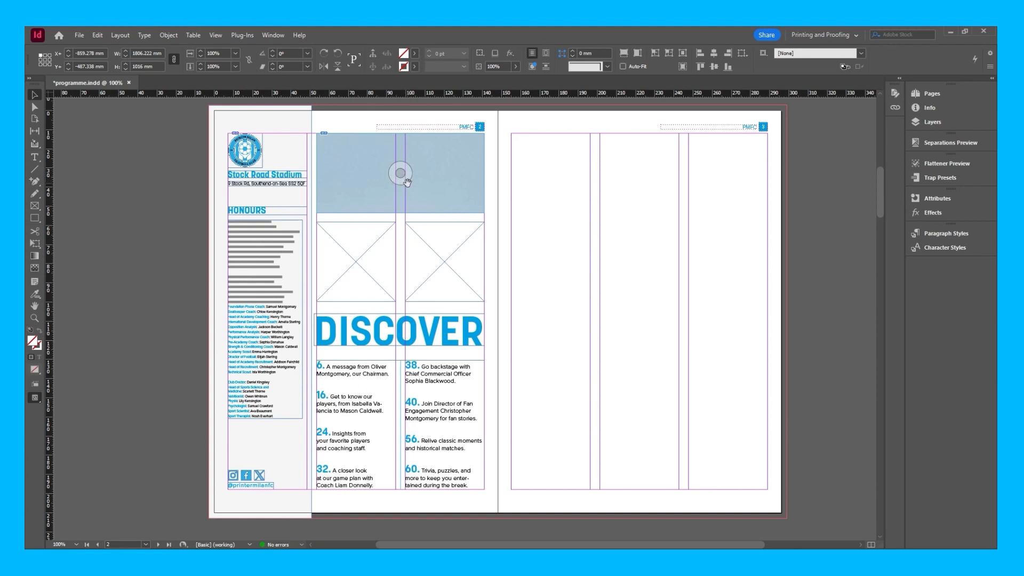
pyautogui.rightClick(400, 174)
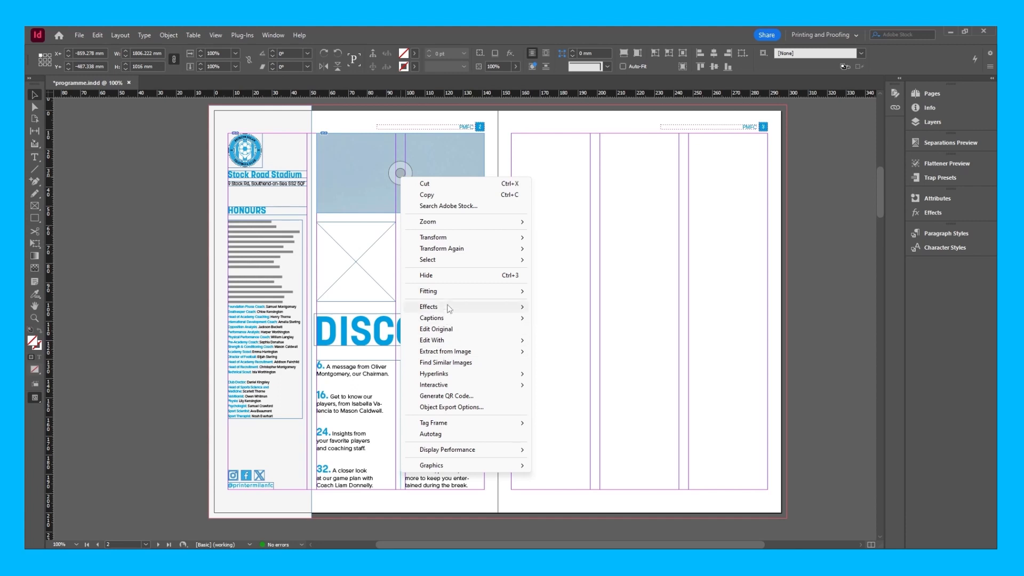
pyautogui.moveTo(450, 292)
pyautogui.click(576, 303)
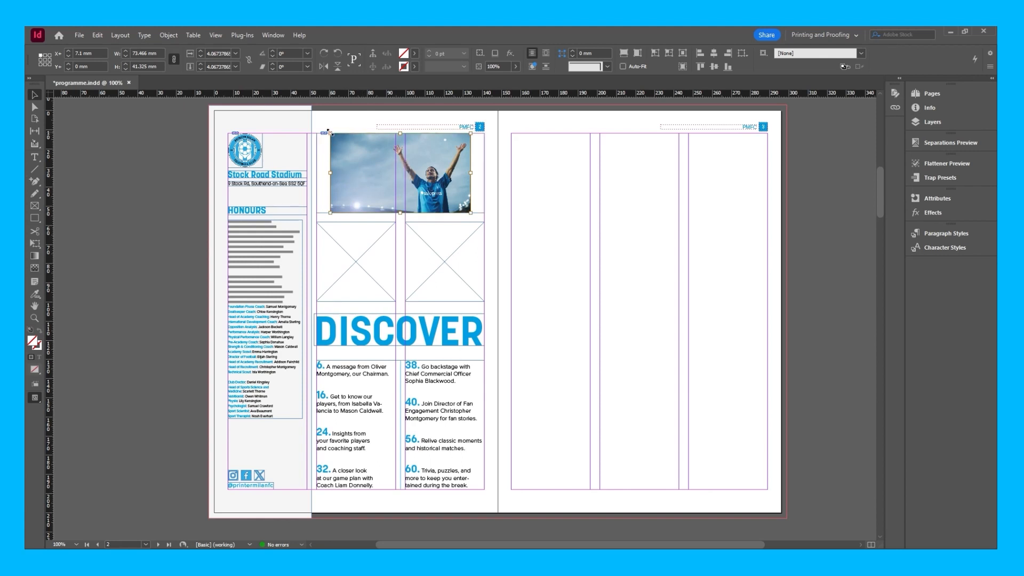
pyautogui.moveTo(329, 131); pyautogui.dragTo(319, 126)
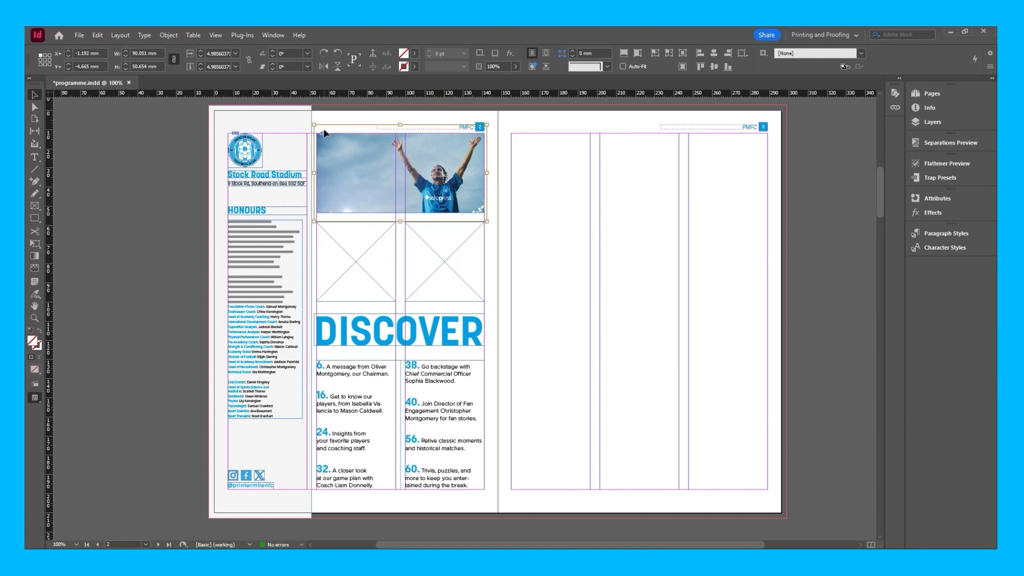
pyautogui.click(515, 214)
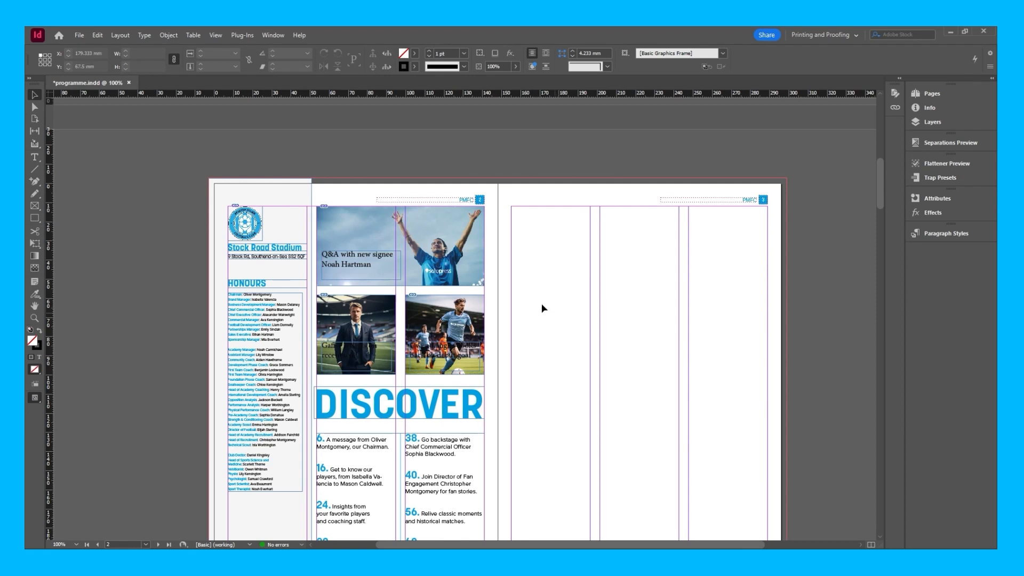
# - Show the document's character styles and create a new character style
pyautogui.click(273, 35)
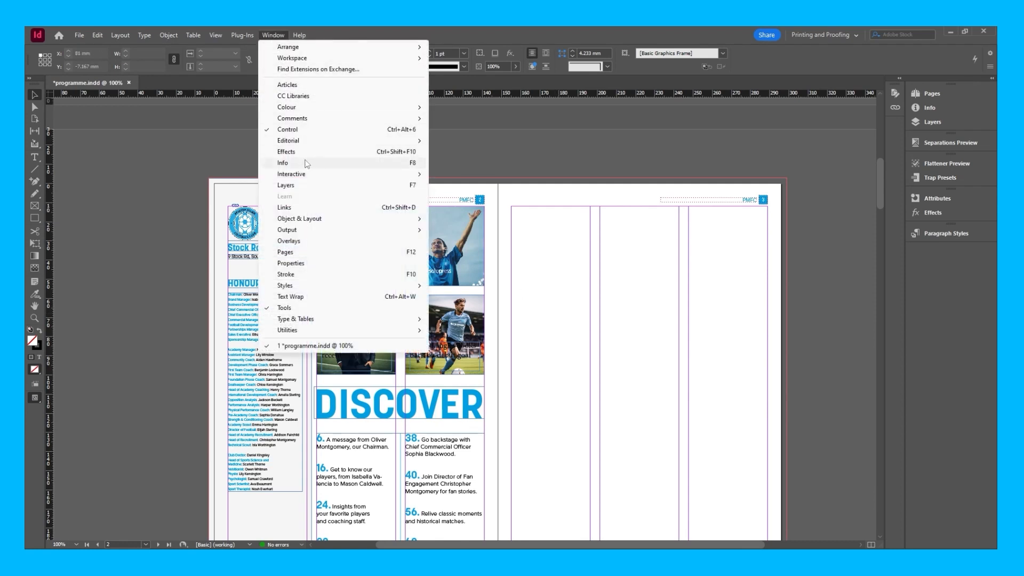
pyautogui.moveTo(332, 288)
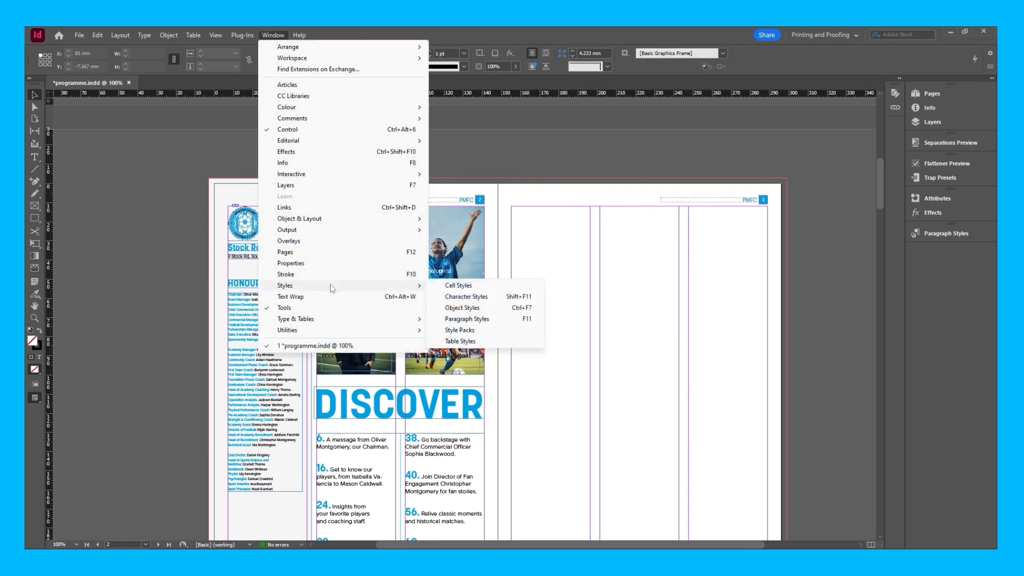
pyautogui.click(462, 299)
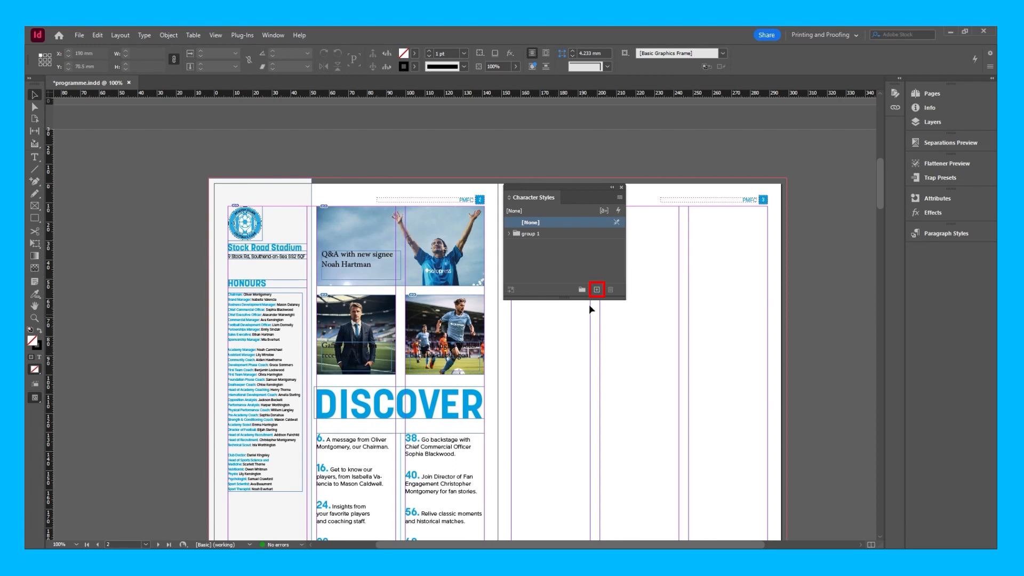
pyautogui.click(596, 289)
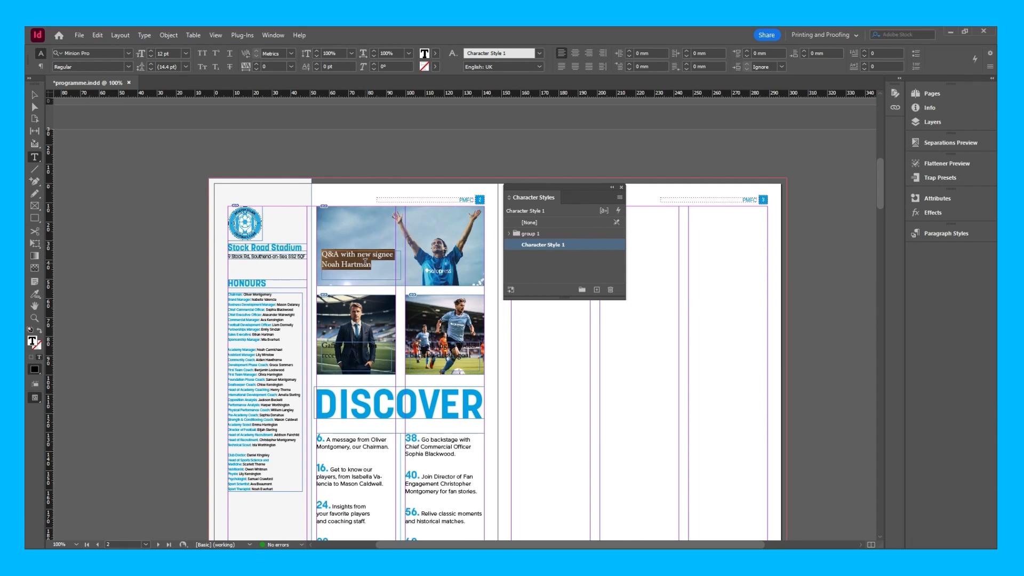
# - Set Character Style 1 to Proxima Nova Regular at 15 pt with Paper as the character colour
pyautogui.doubleClick(597, 245)
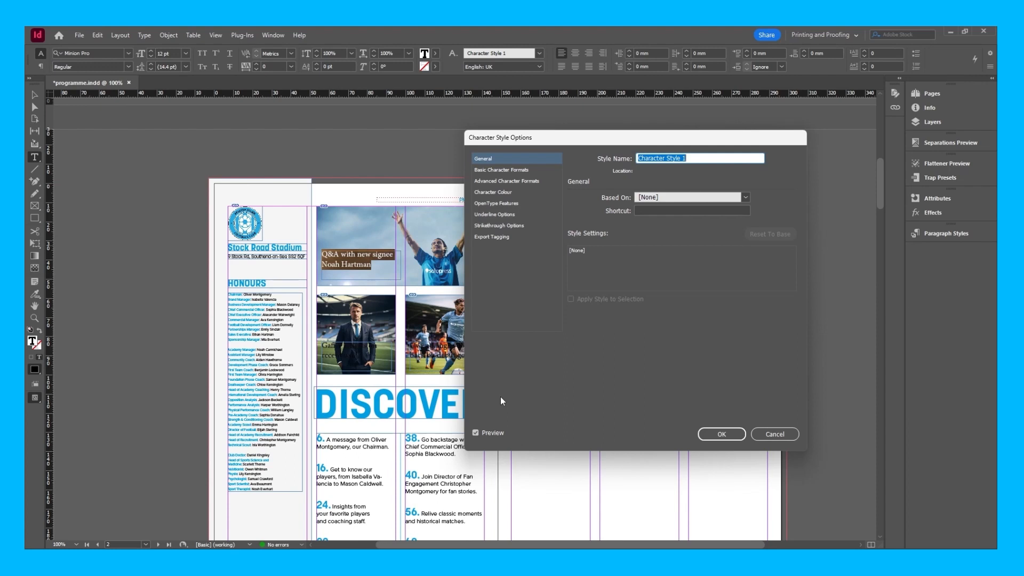
pyautogui.click(494, 171)
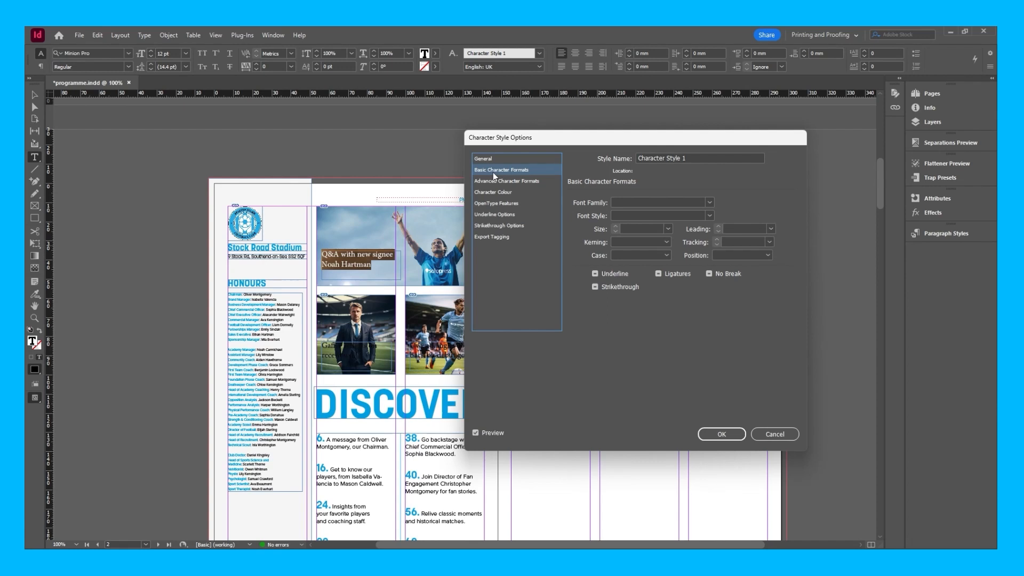
pyautogui.click(639, 202)
pyautogui.write('Proxima Nova')
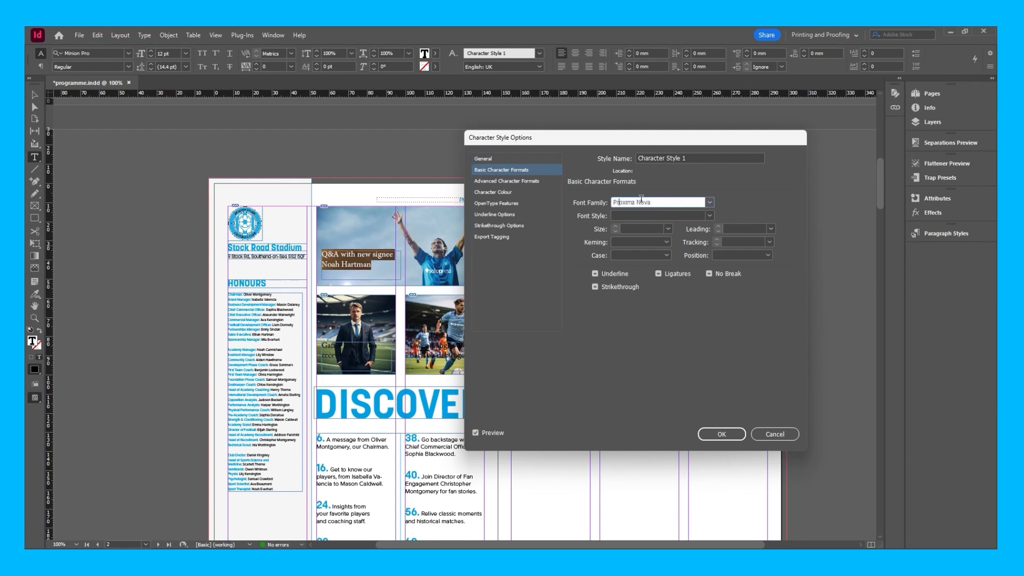
pyautogui.click(708, 215)
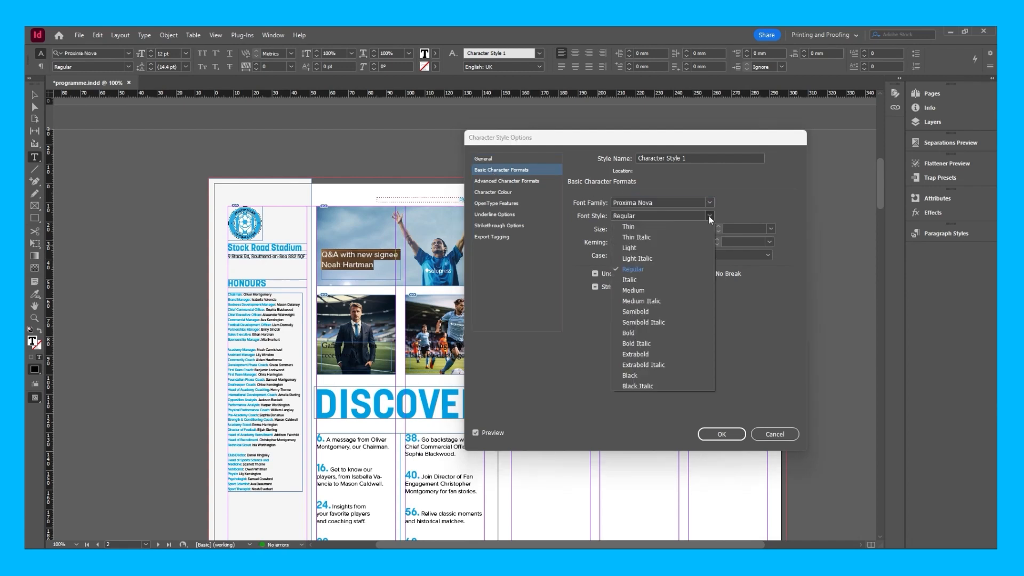
pyautogui.click(664, 269)
pyautogui.click(643, 228)
pyautogui.write('15')
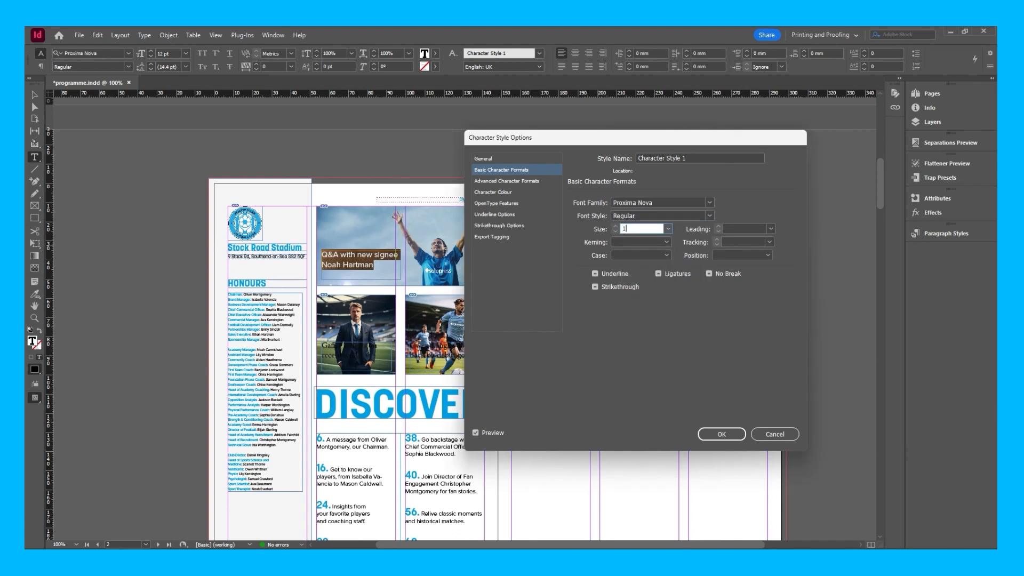
pyautogui.click(535, 192)
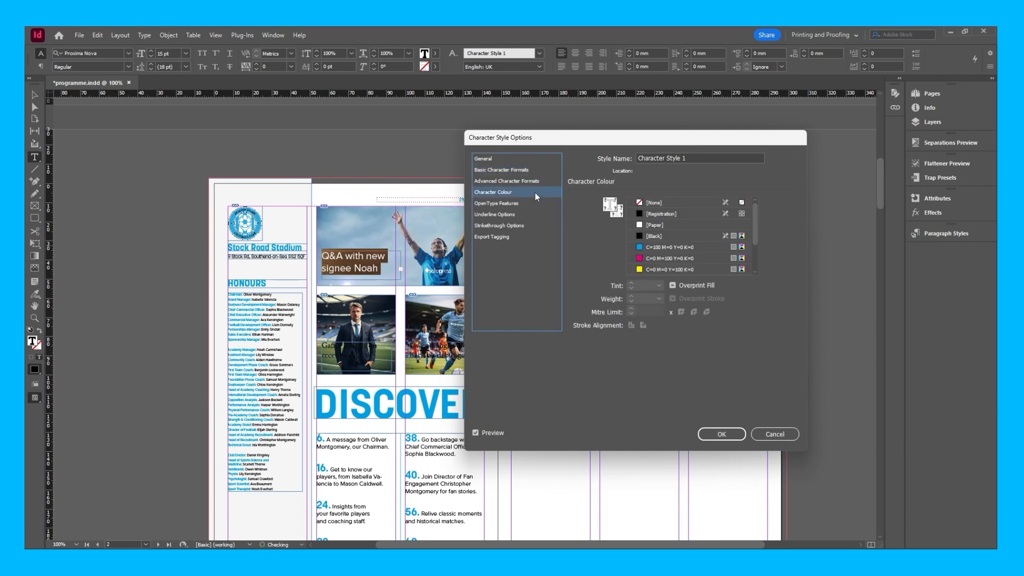
pyautogui.click(654, 225)
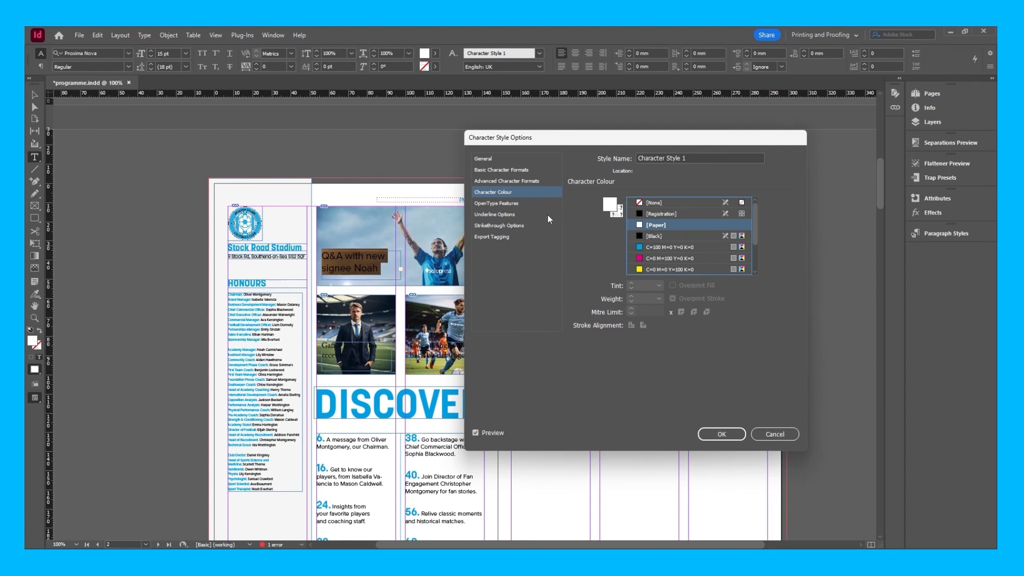
# - Turn on underlining in the character style with a weight of 10 pt and an offset of -3 pt
pyautogui.click(531, 215)
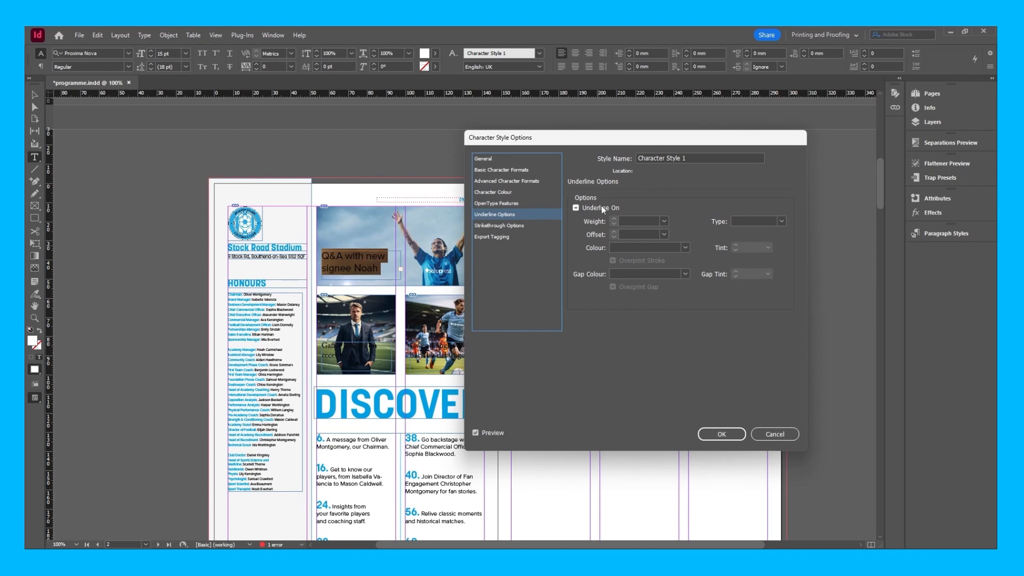
pyautogui.click(575, 208)
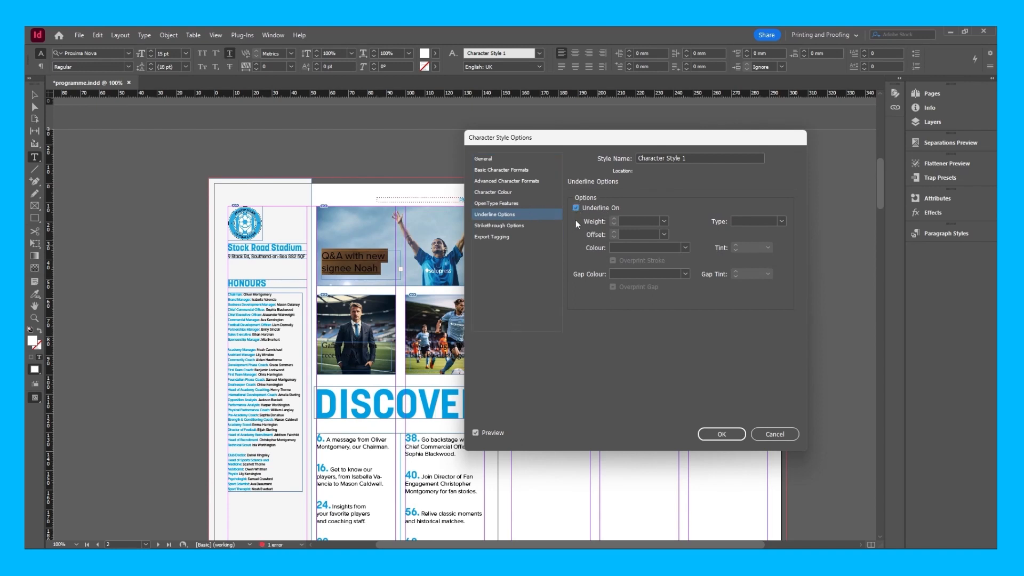
pyautogui.click(613, 218)
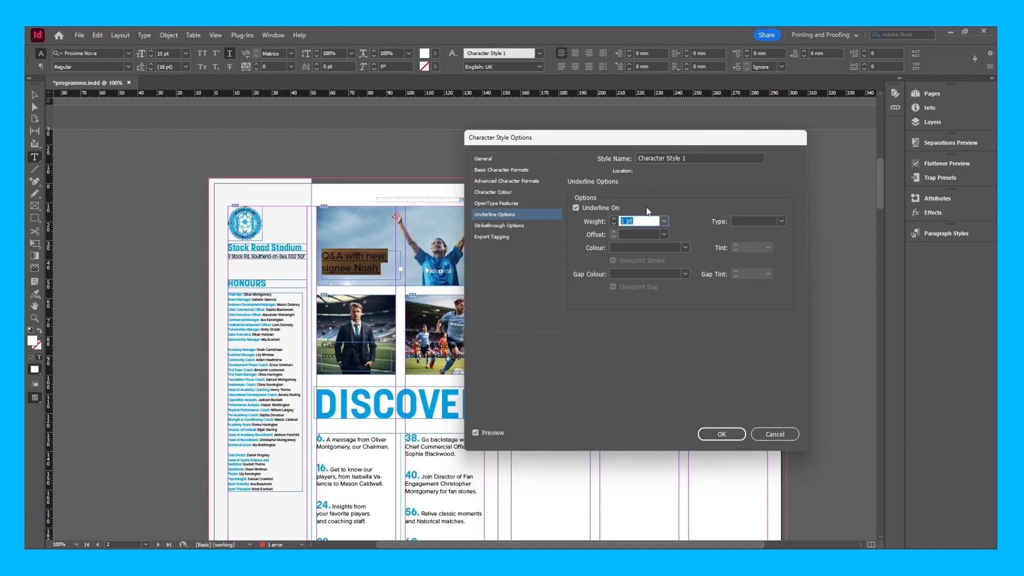
pyautogui.write('10')
pyautogui.click(628, 235)
pyautogui.write('-3')
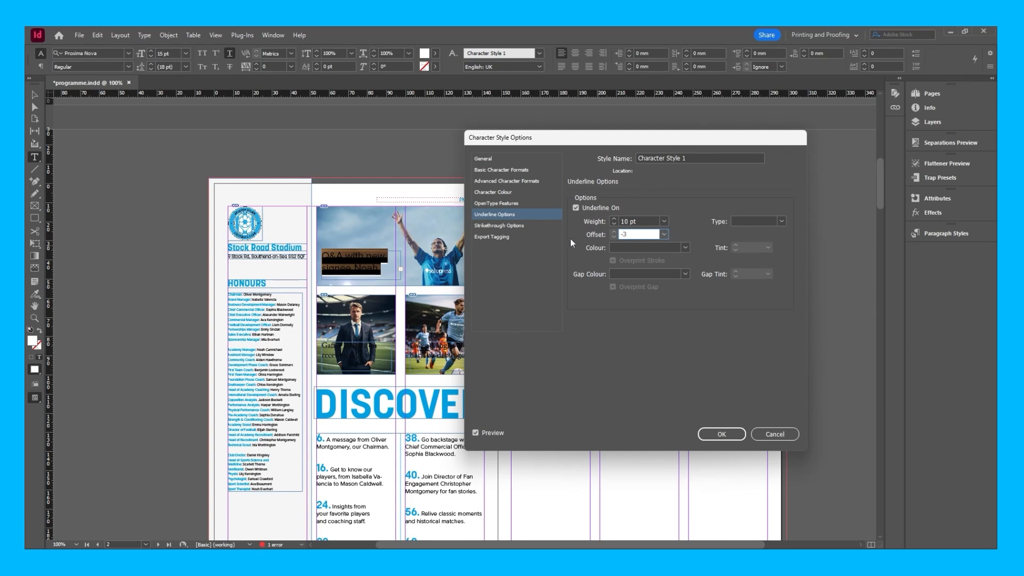
# - Increase the underline weight of the character style to 17 pt
pyautogui.click(614, 218)
pyautogui.click(613, 218)
pyautogui.click(614, 219)
pyautogui.click(614, 219)
pyautogui.click(614, 219)
pyautogui.click(613, 219)
pyautogui.click(614, 218)
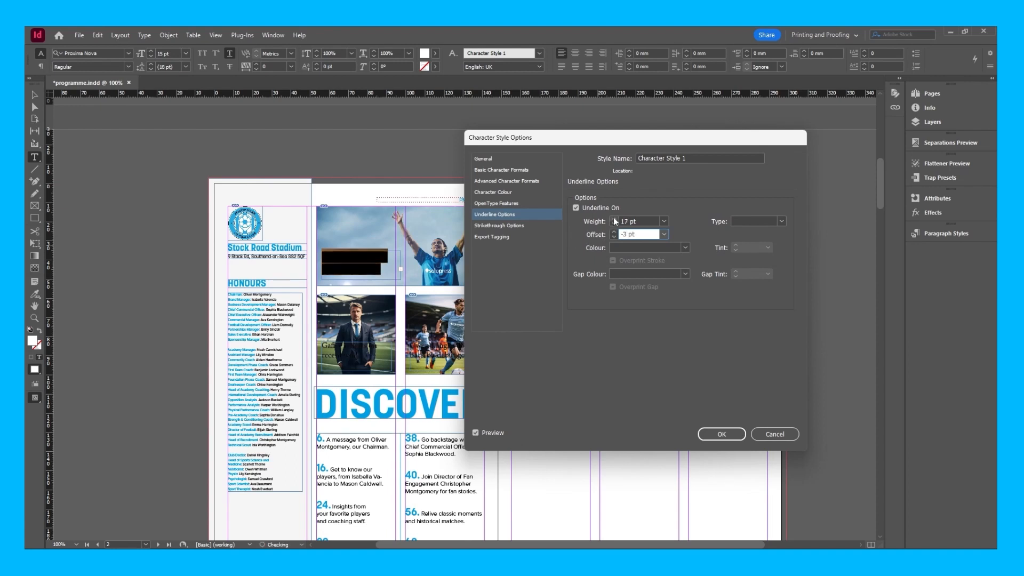
# - Set the underline colour of the character style to the C=100 M=0 Y=0 cyan swatch, fine-tune the underline weight and save the style
pyautogui.press('Tab')
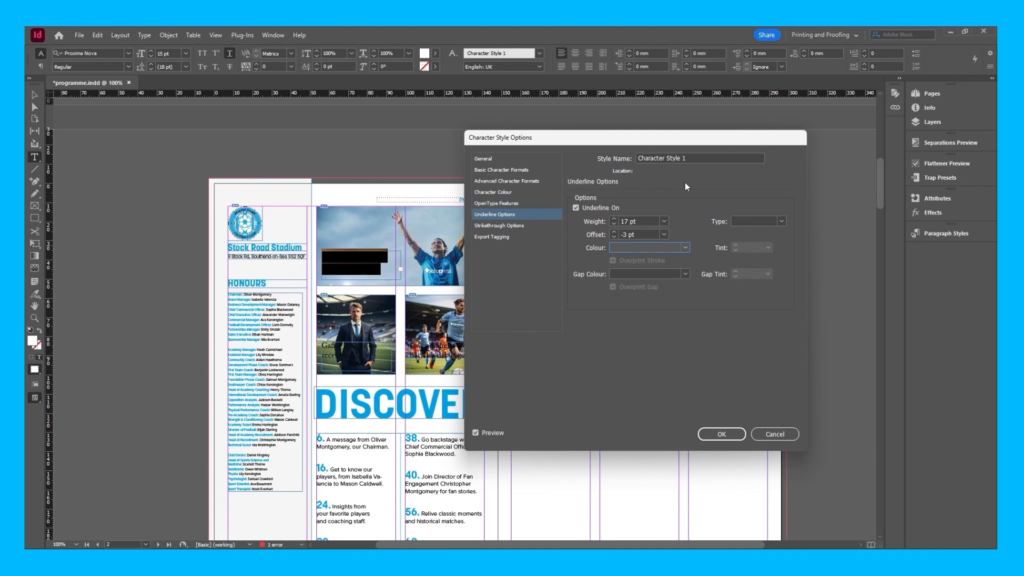
pyautogui.click(685, 247)
pyautogui.click(672, 312)
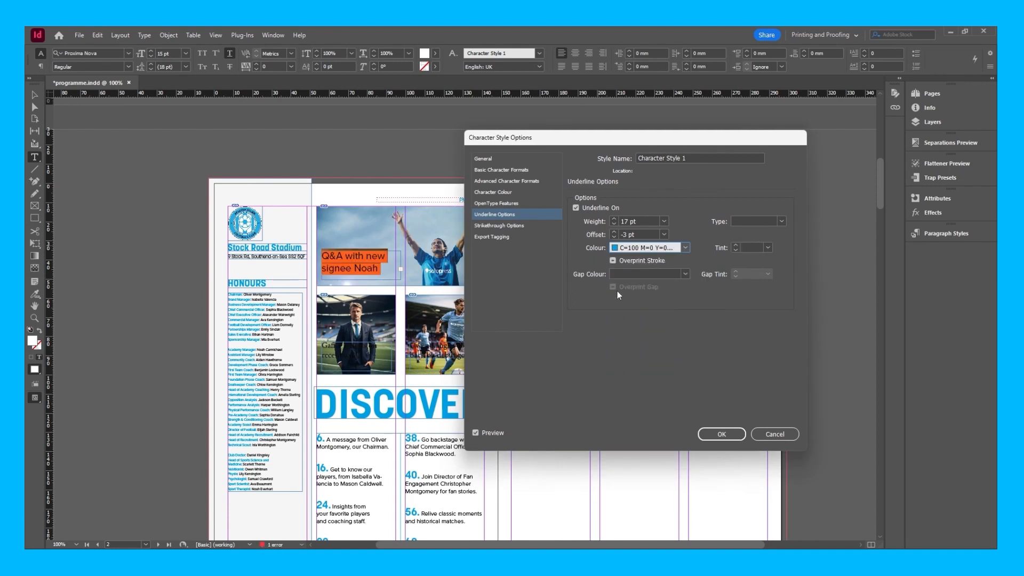
pyautogui.click(613, 223)
pyautogui.click(718, 433)
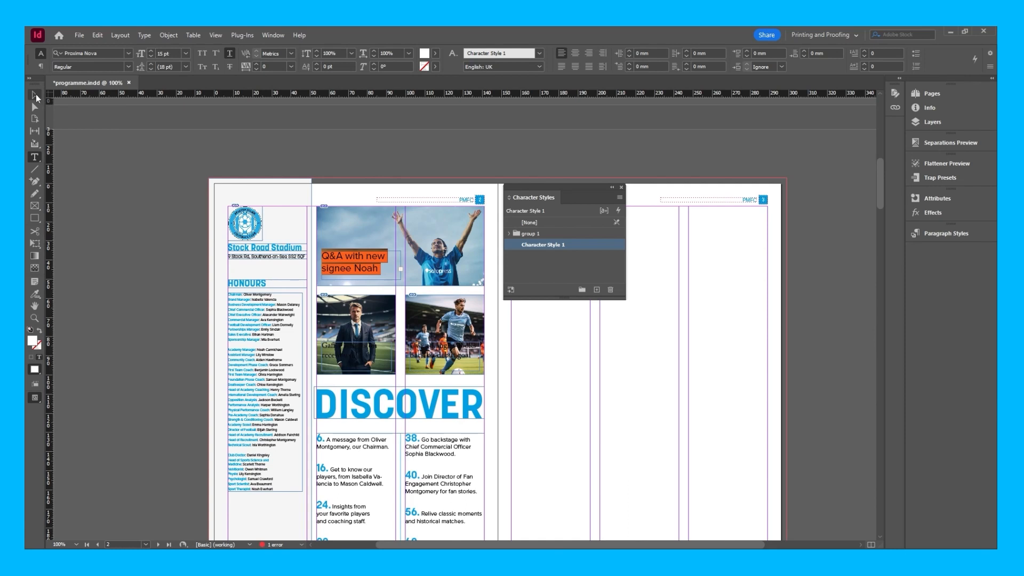
# - Extend the Q&A caption's text frame upward to about 20 mm high so its whole text fits
pyautogui.press('Escape')
pyautogui.moveTo(362, 248); pyautogui.dragTo(363, 237)
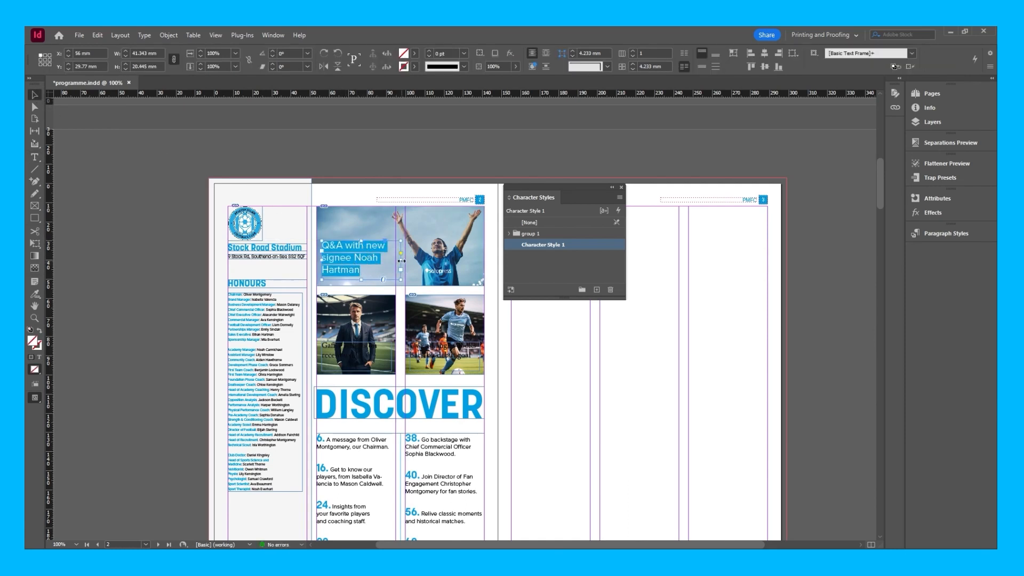
pyautogui.click(582, 366)
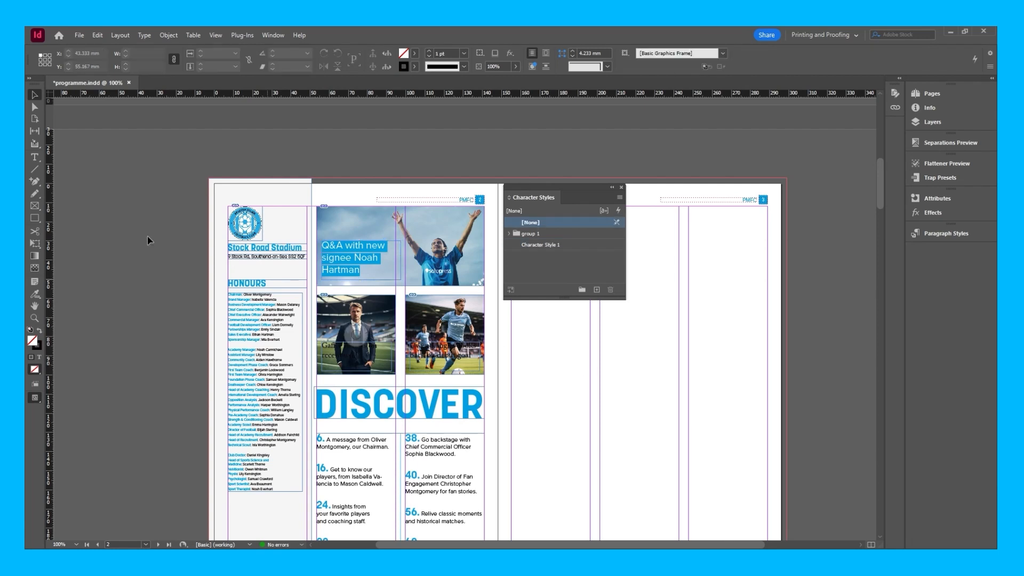
# - Apply Character Style 1 to the "Gaffer reflects on recent win!" caption on the photo of the man in a suit
pyautogui.moveTo(383, 356); pyautogui.dragTo(324, 338)
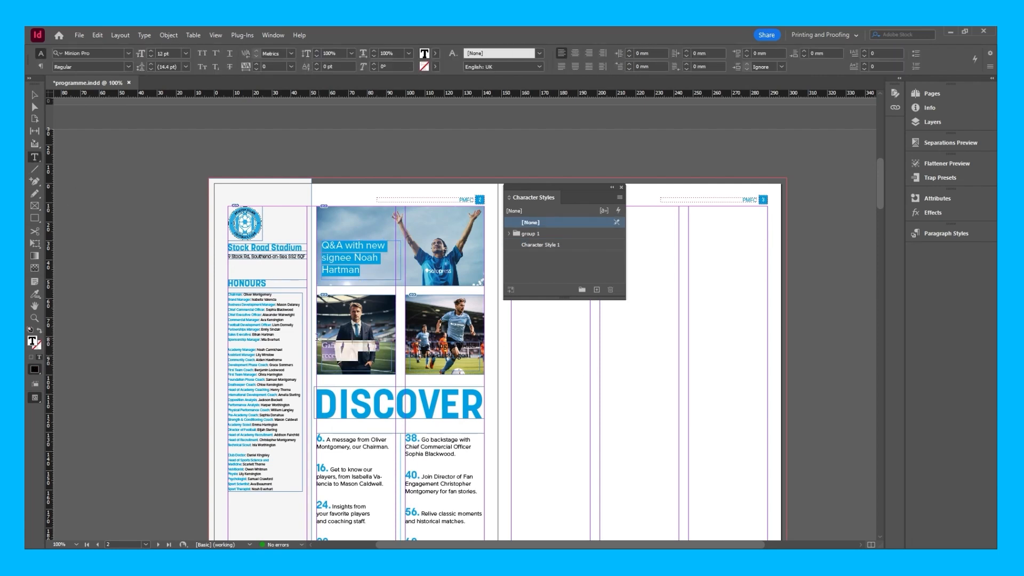
pyautogui.click(580, 244)
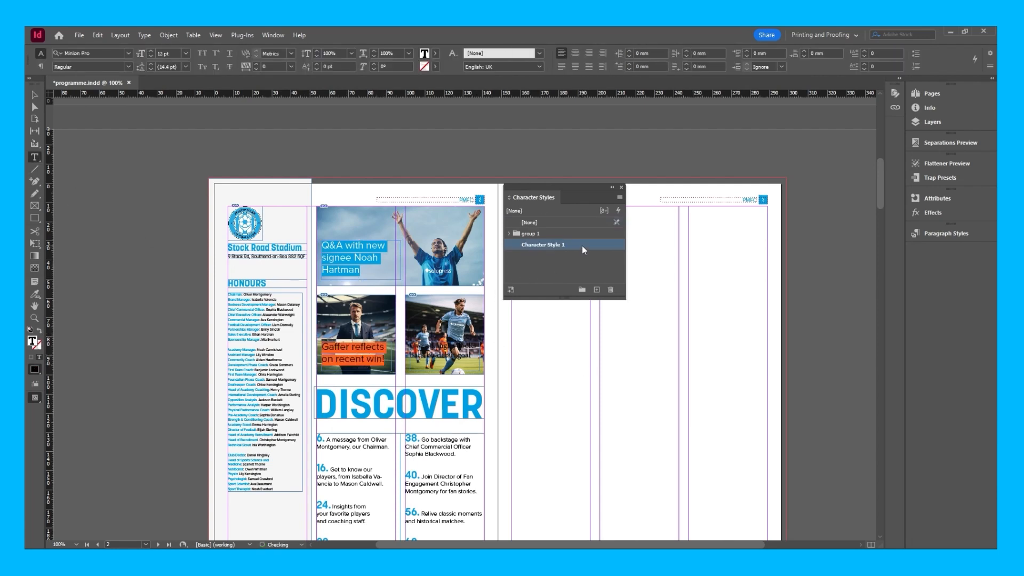
pyautogui.press('Escape')
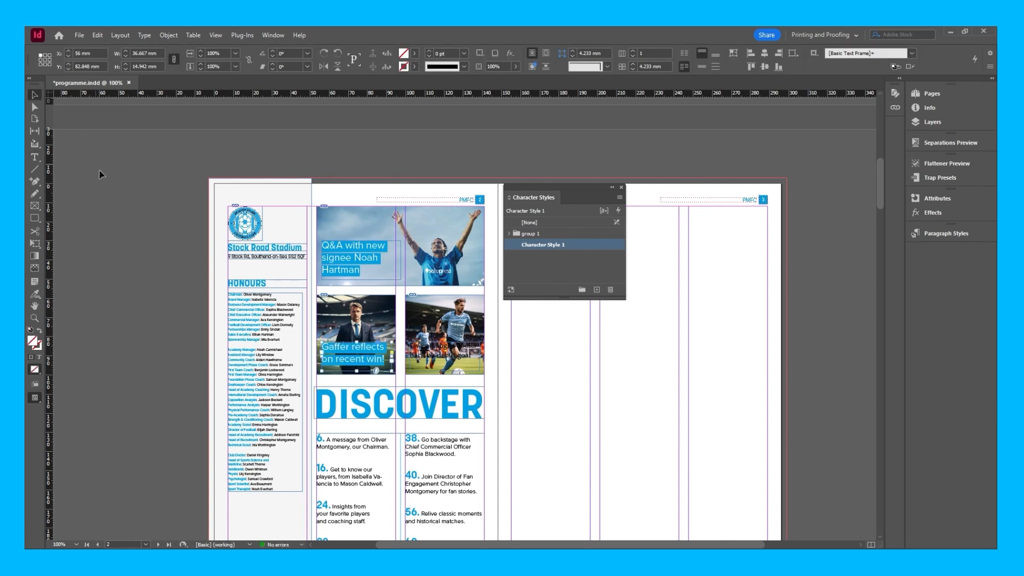
pyautogui.click(101, 176)
# - Apply Character Style 1 to the debut goal caption on the running player's photo and extend its frame upward to about 24 mm high
pyautogui.click(35, 157)
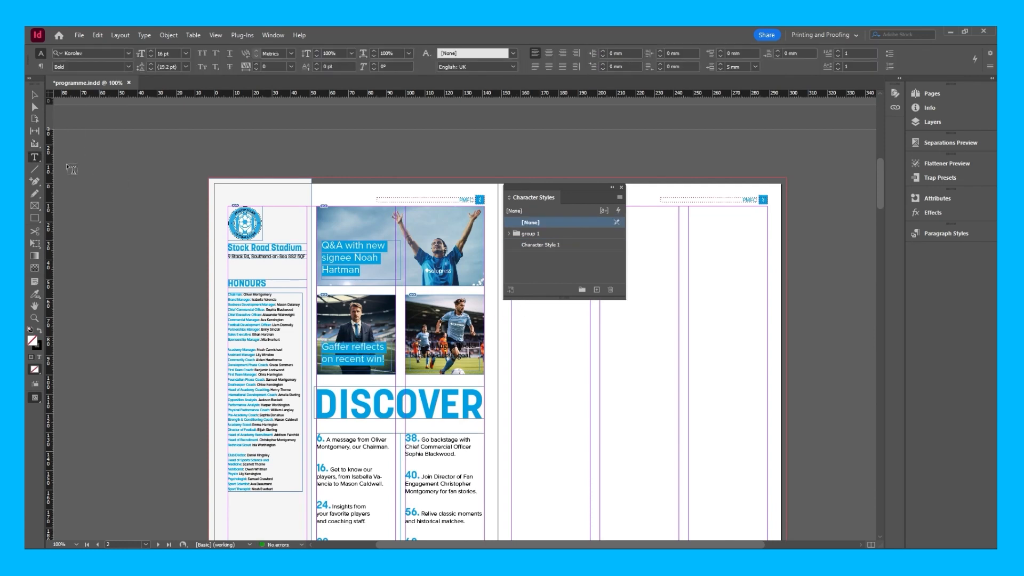
pyautogui.moveTo(473, 356); pyautogui.dragTo(411, 342)
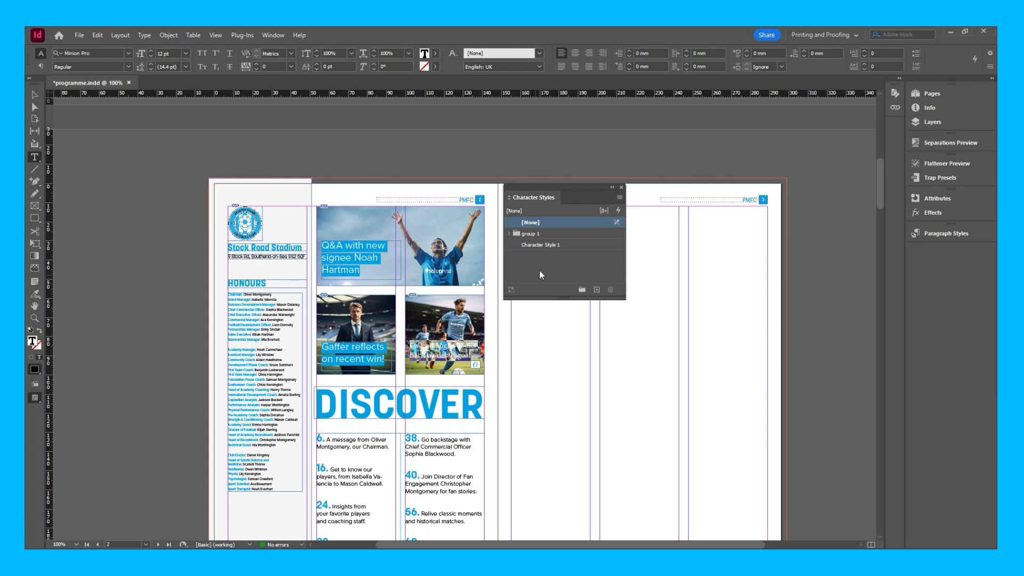
pyautogui.click(545, 245)
pyautogui.press('Escape')
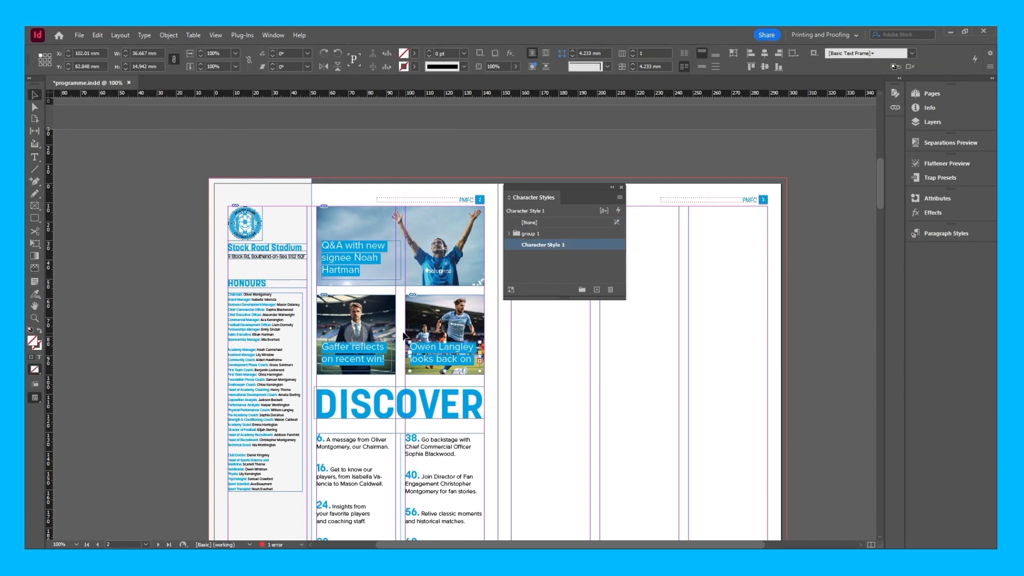
pyautogui.moveTo(441, 347); pyautogui.dragTo(443, 327)
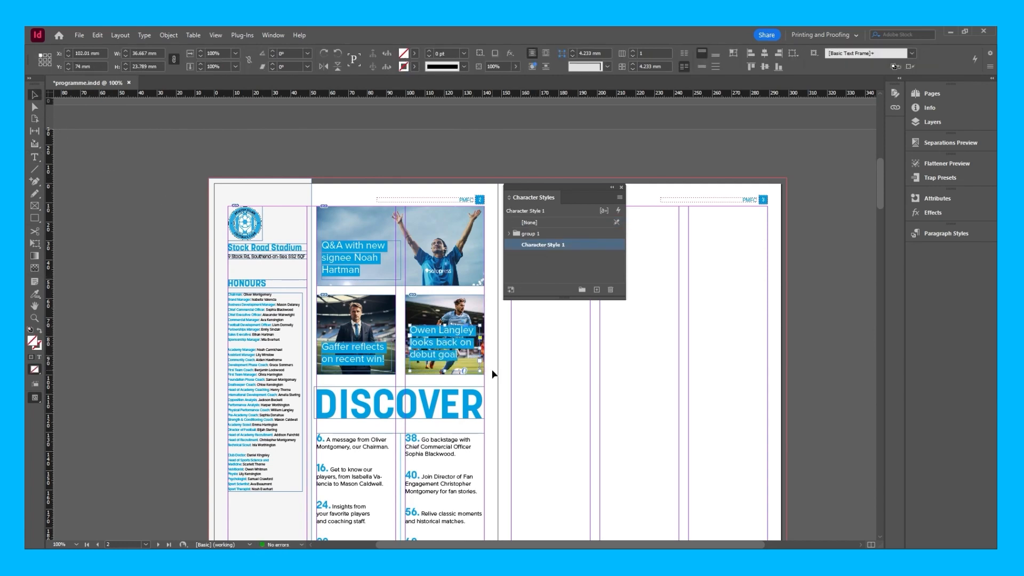
pyautogui.click(538, 386)
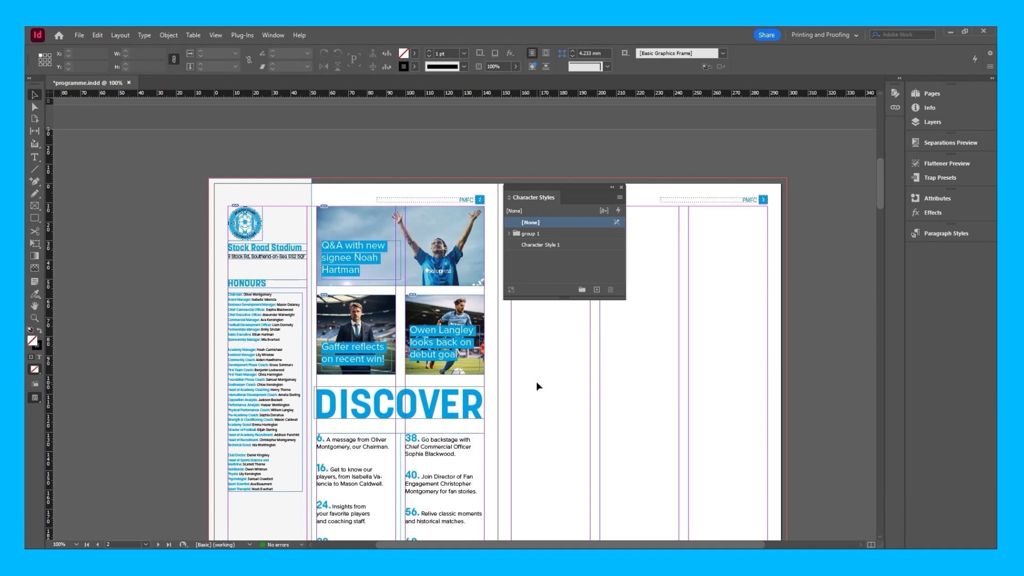